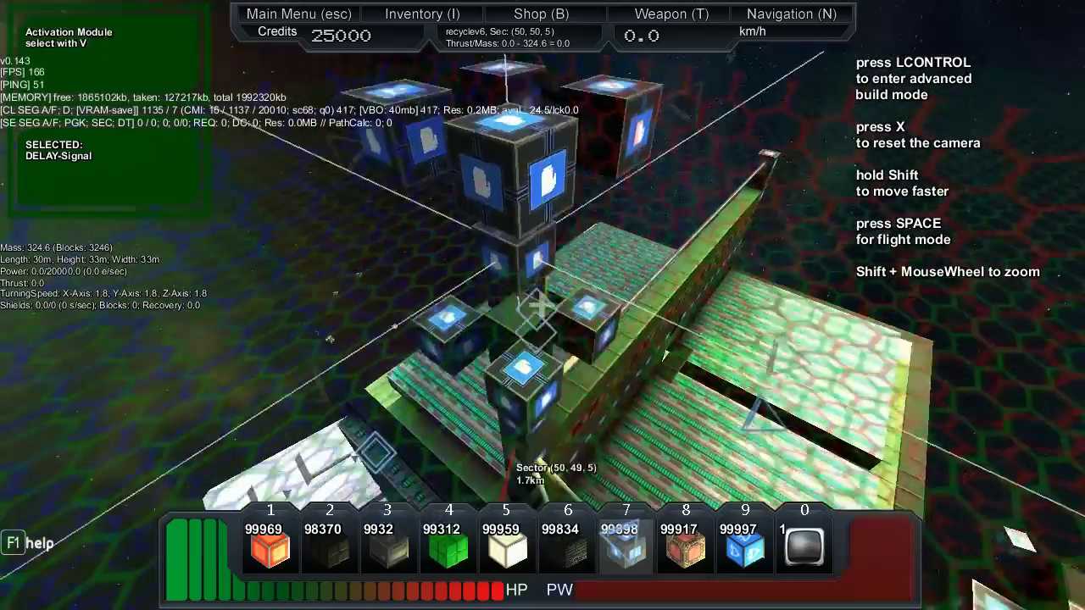
Remove three unwanted blocks from the station's activation-module cluster
right_click(539, 305)
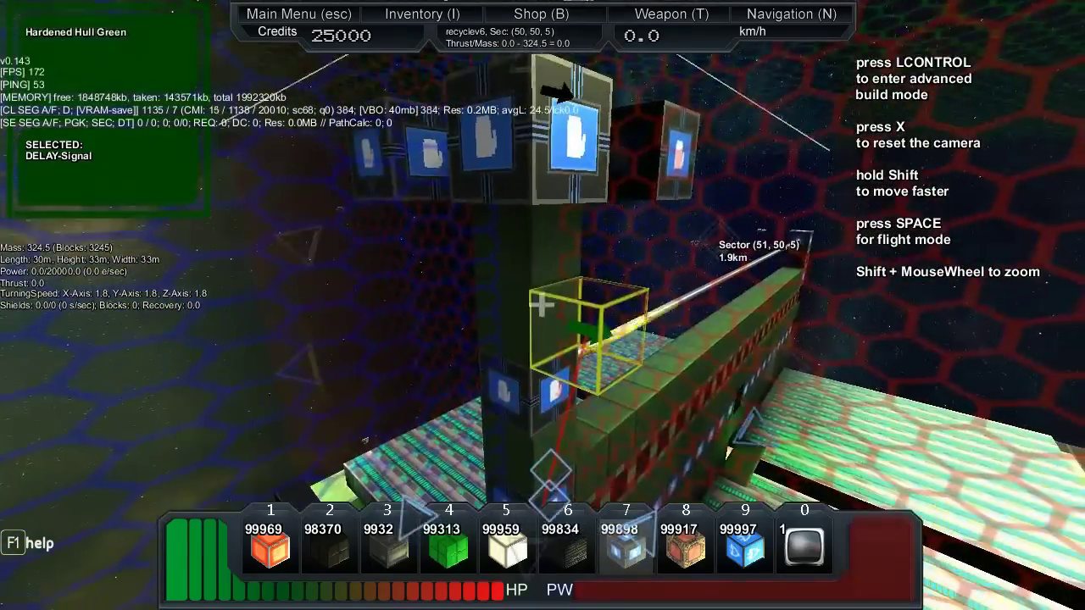
right_click(543, 305)
right_click(542, 305)
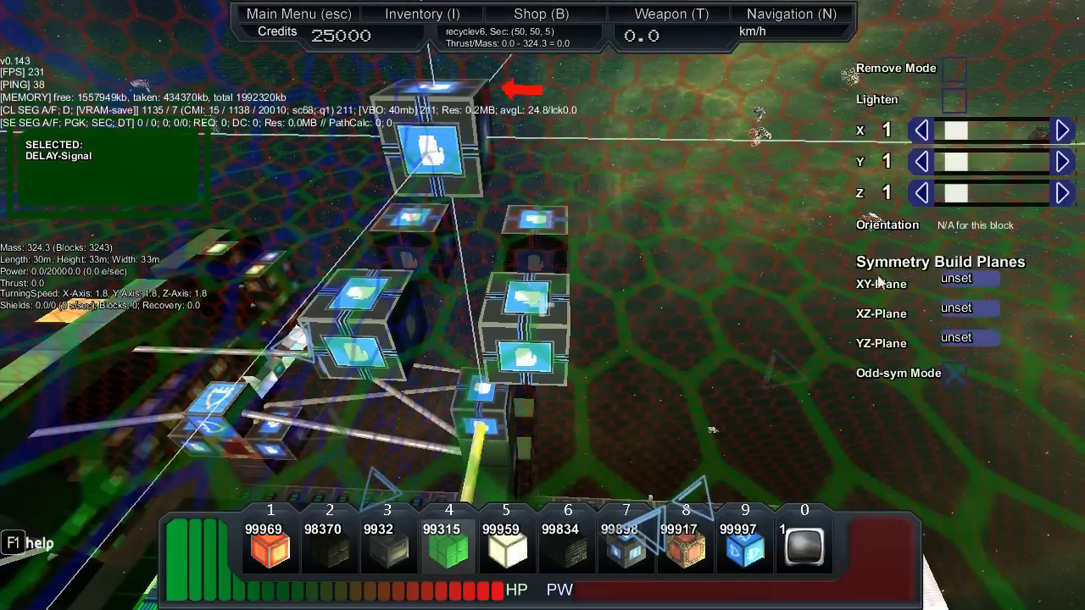
Leave advanced build mode and pick activation modules as logic-wire link sources
key(ctrl)
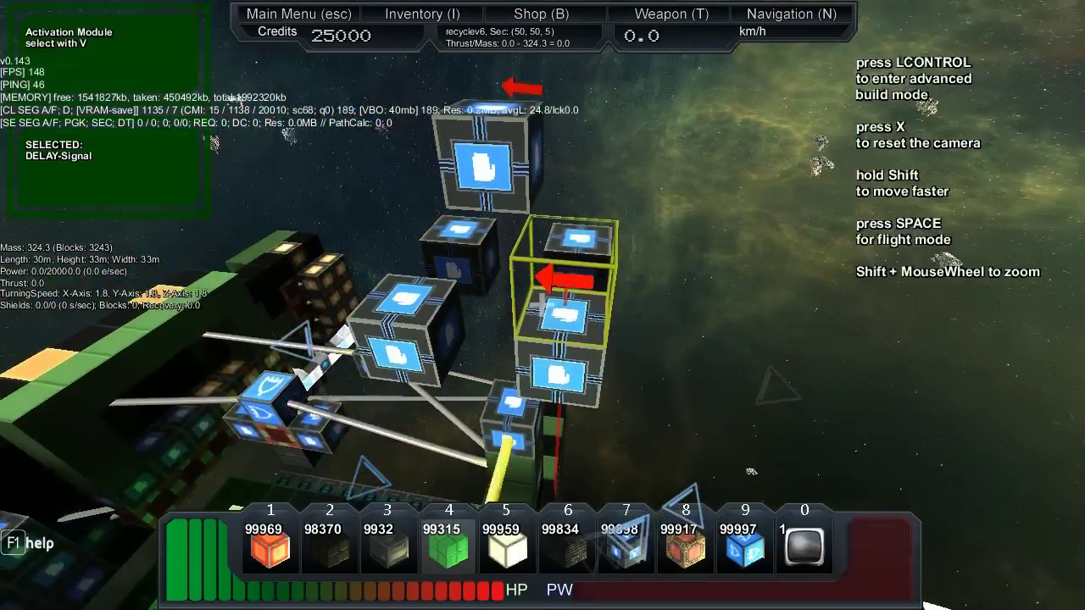
key(v)
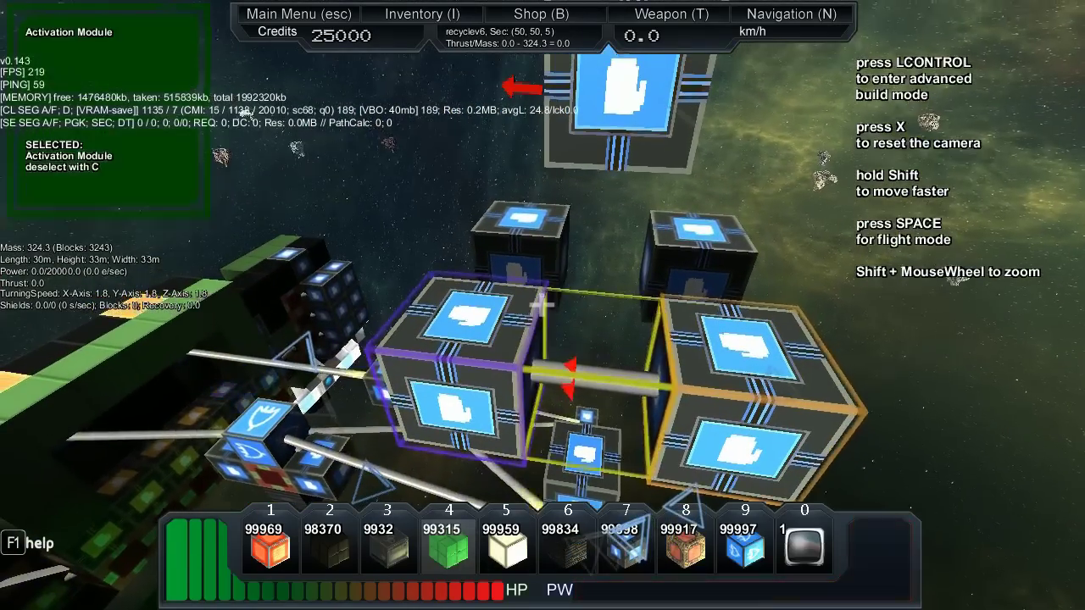
key(c)
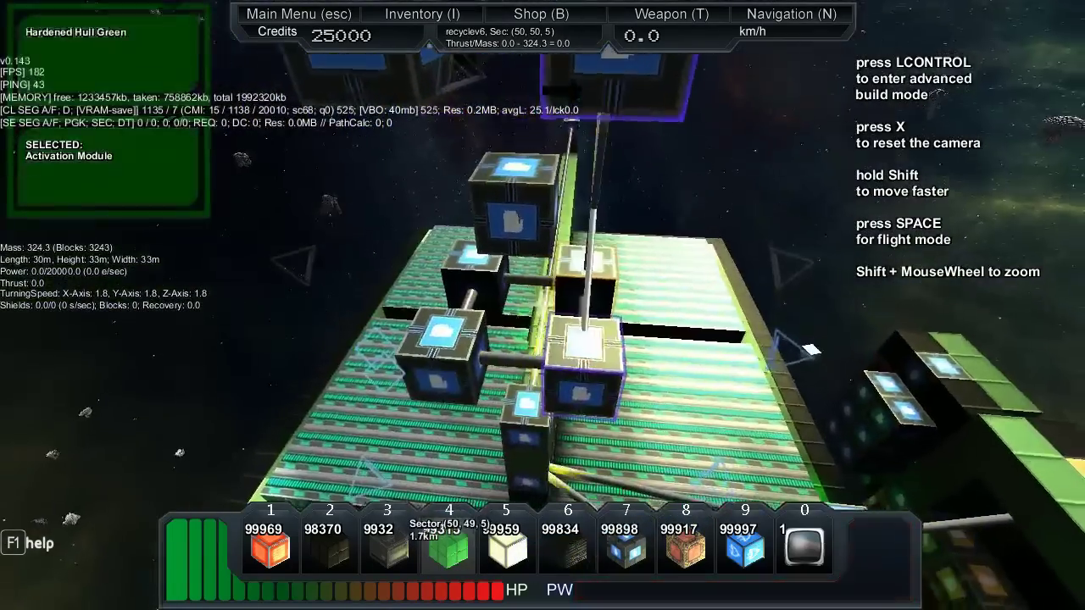
click(543, 305)
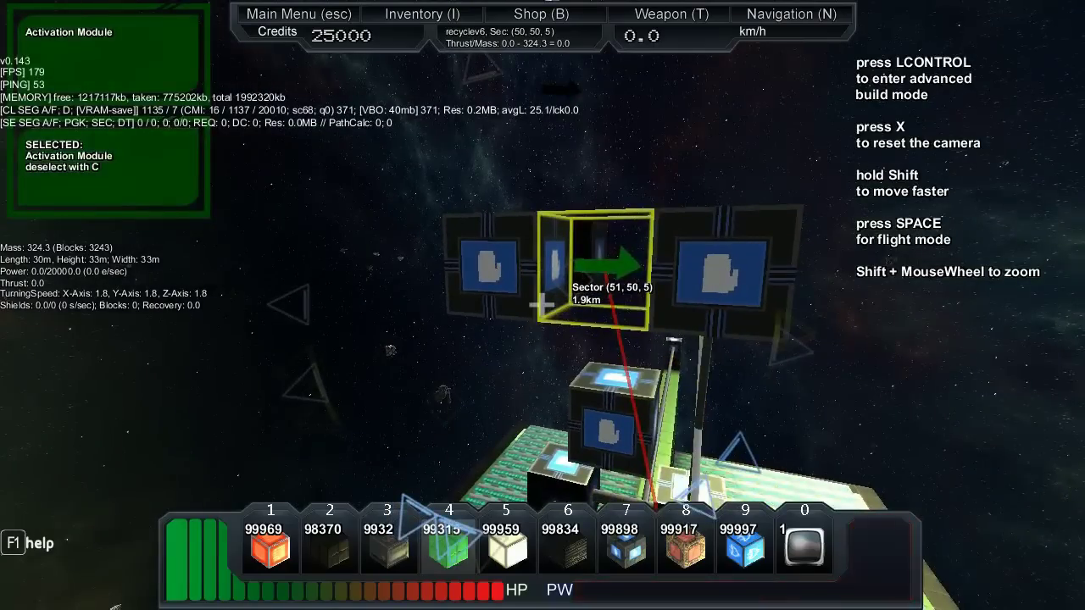
Link upper modules to lower ones at both gaps, briefly hiding the interface
key(c)
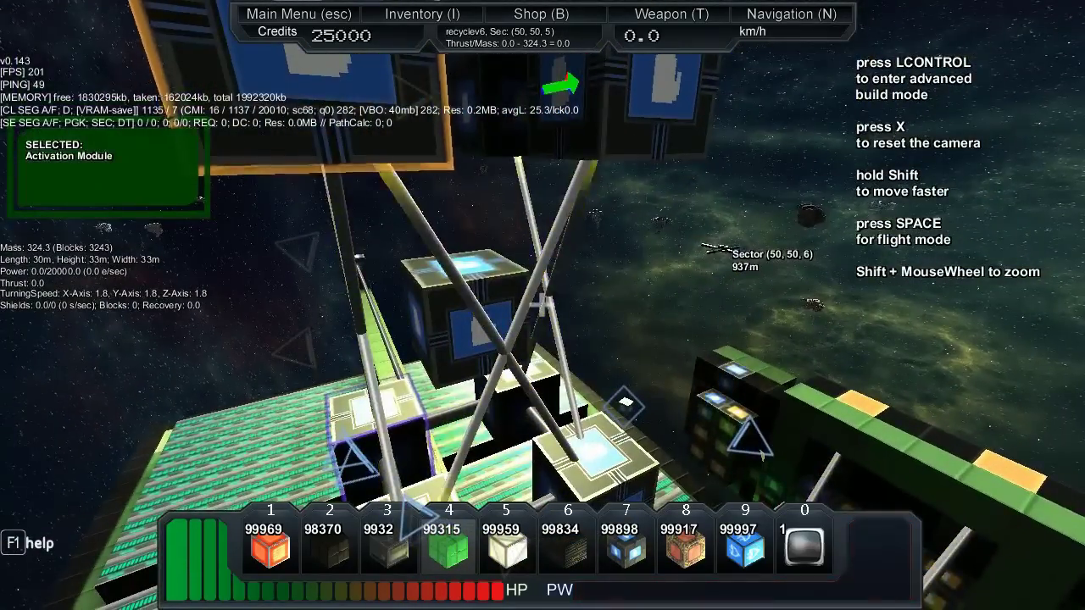
click(543, 306)
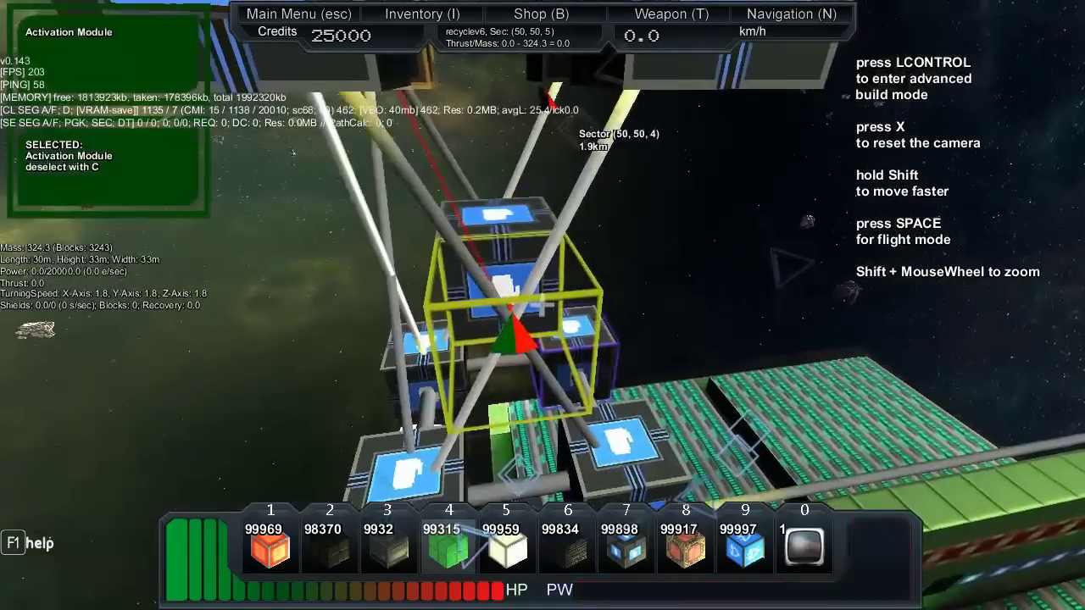
key(c)
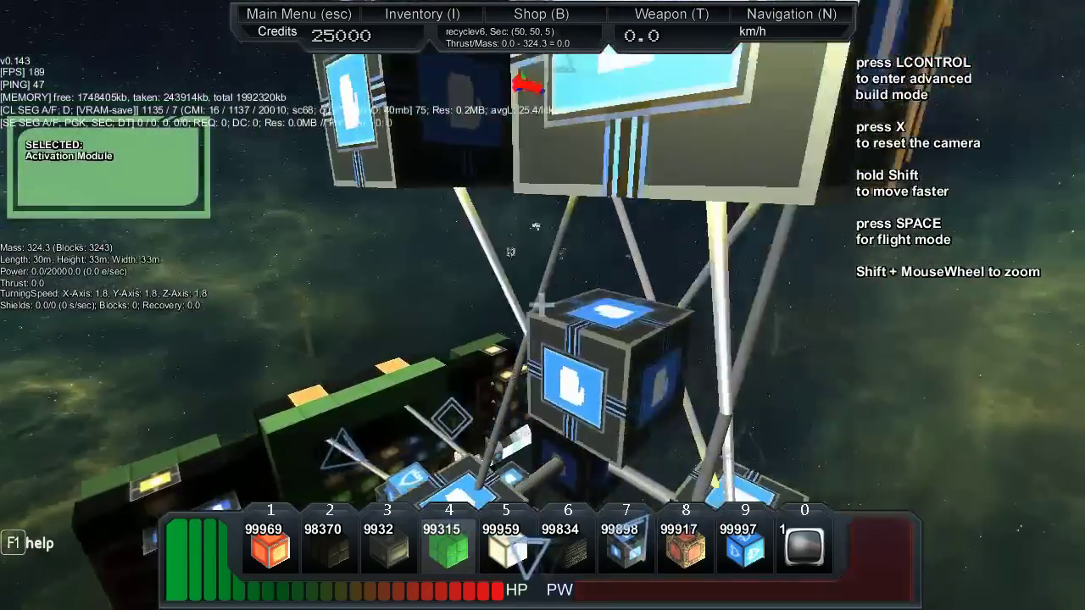
click(542, 306)
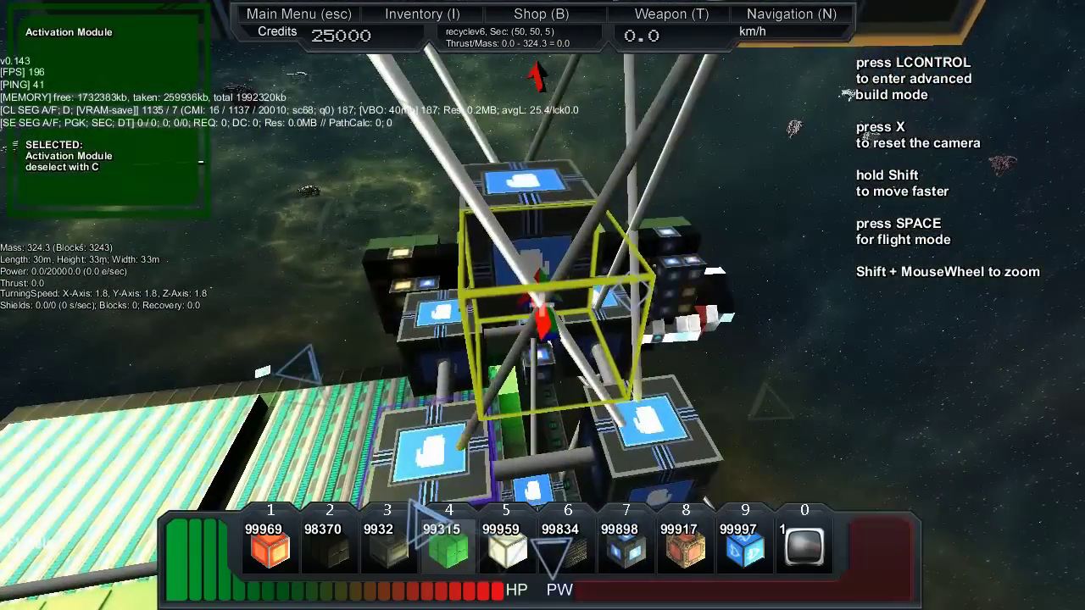
key(Tab)
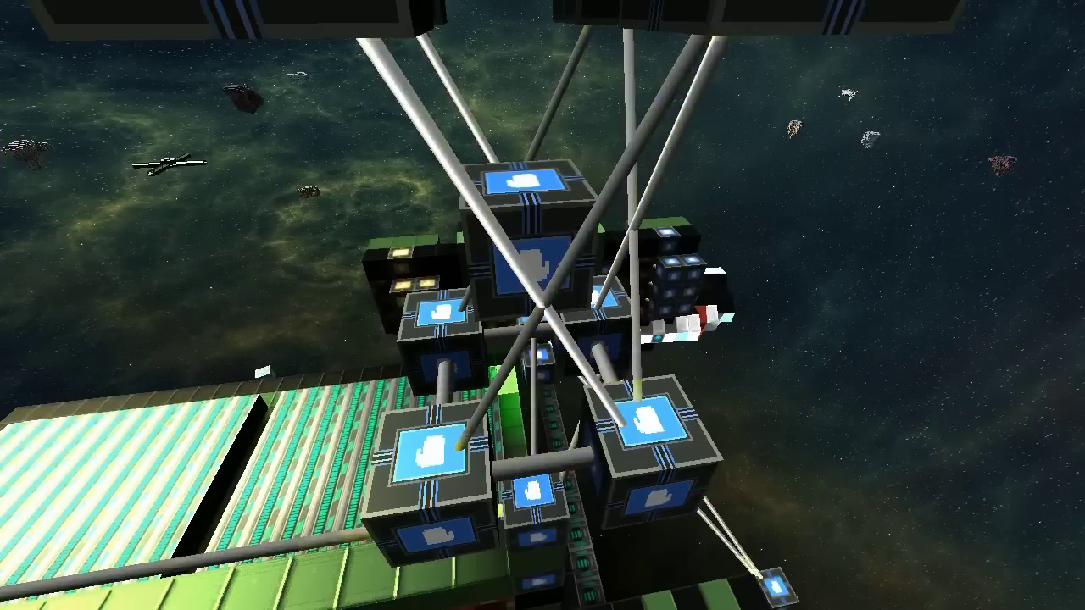
key(Tab)
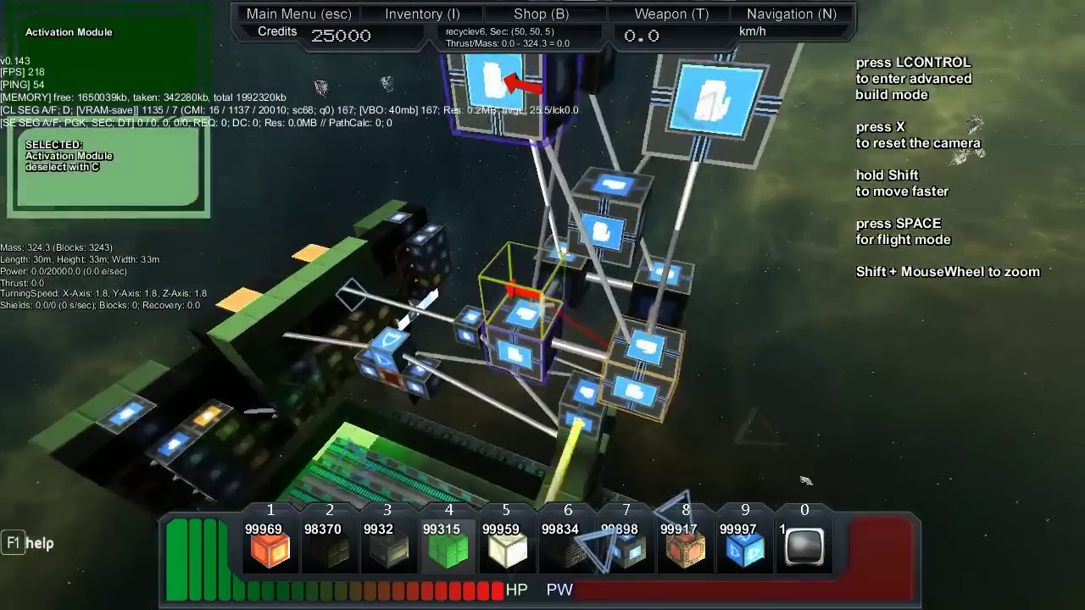
Place new activation modules on top and select them for linking to the lower row
key(c)
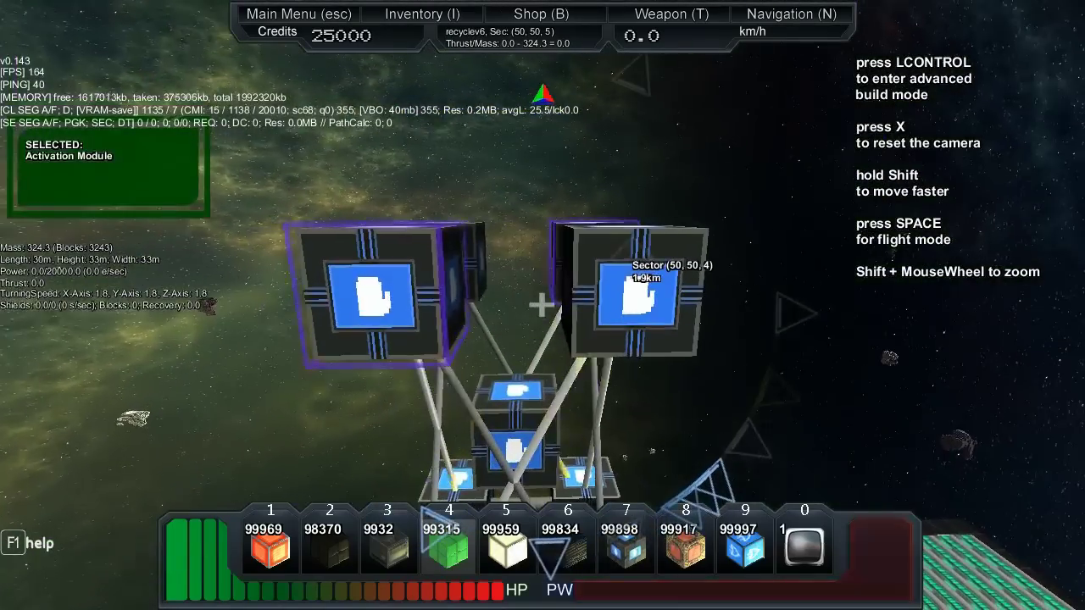
click(540, 305)
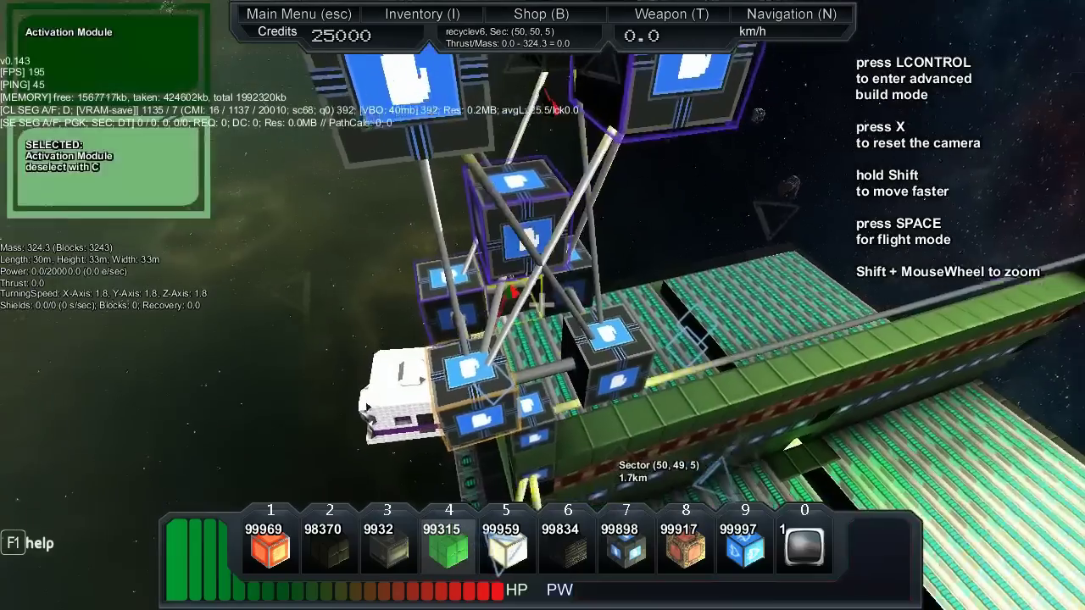
key(c)
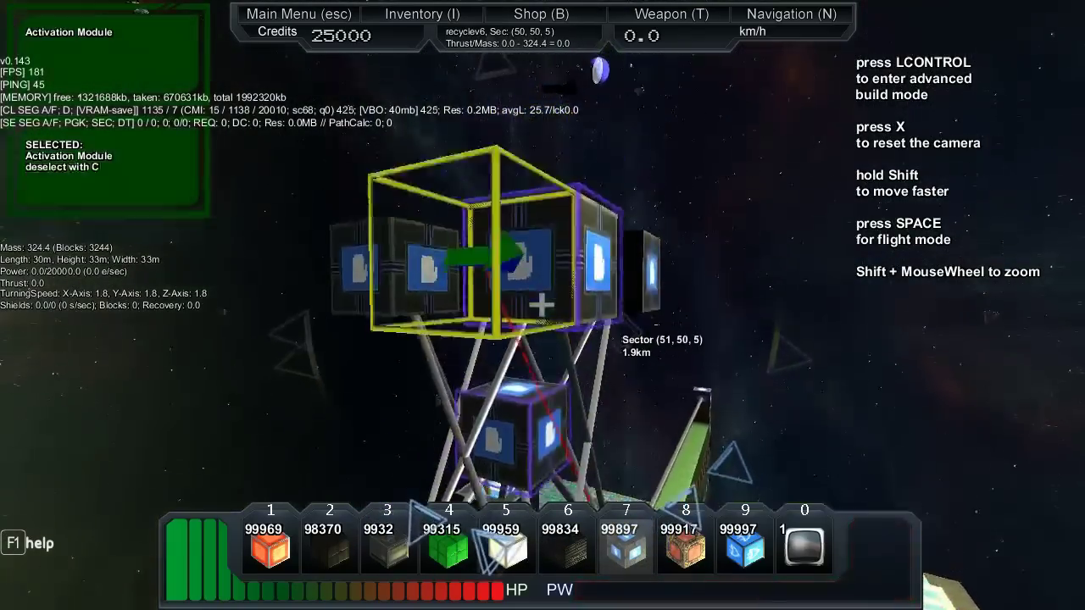
click(542, 305)
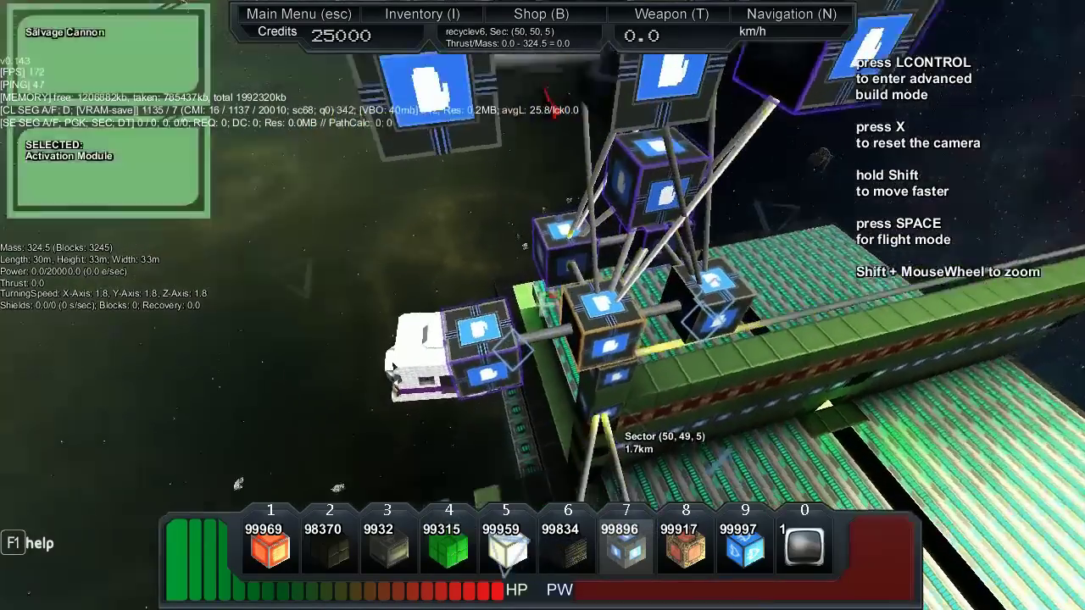
click(458, 314)
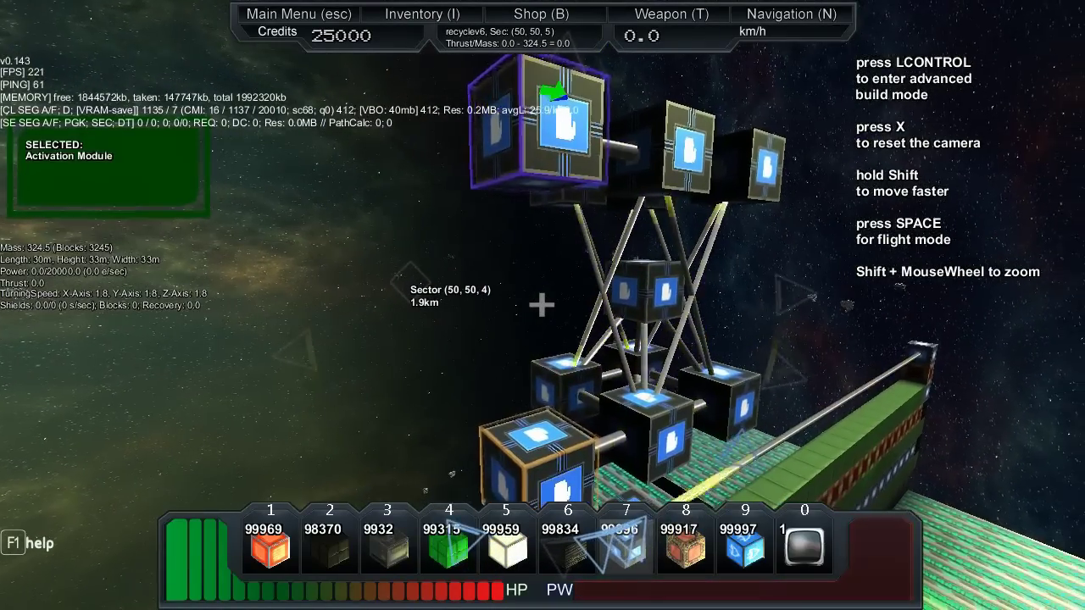
Select another module to link and remove a block from the new stack
key(c)
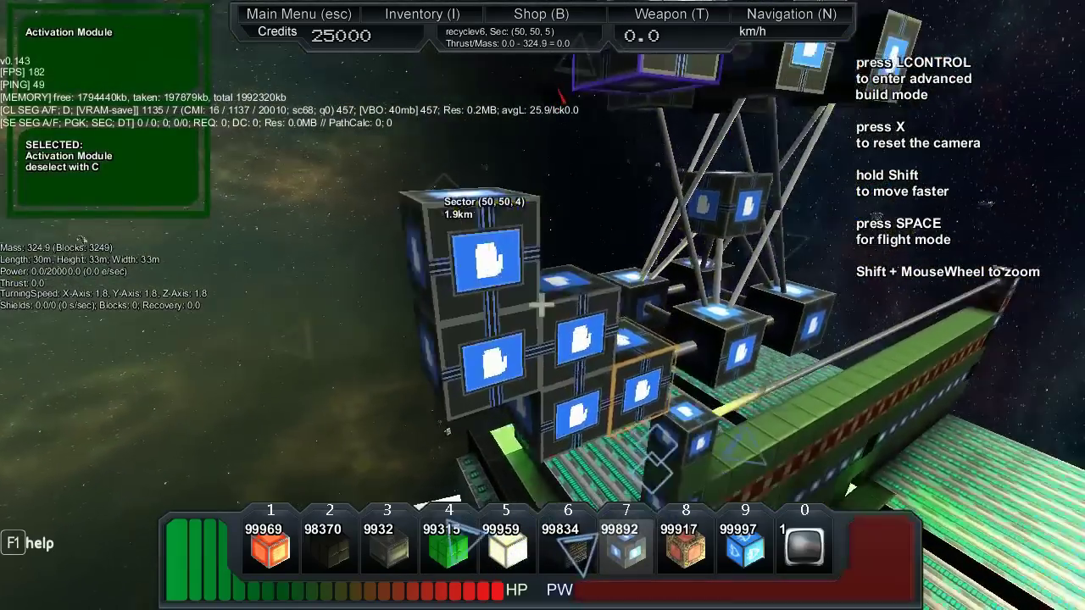
right_click(543, 305)
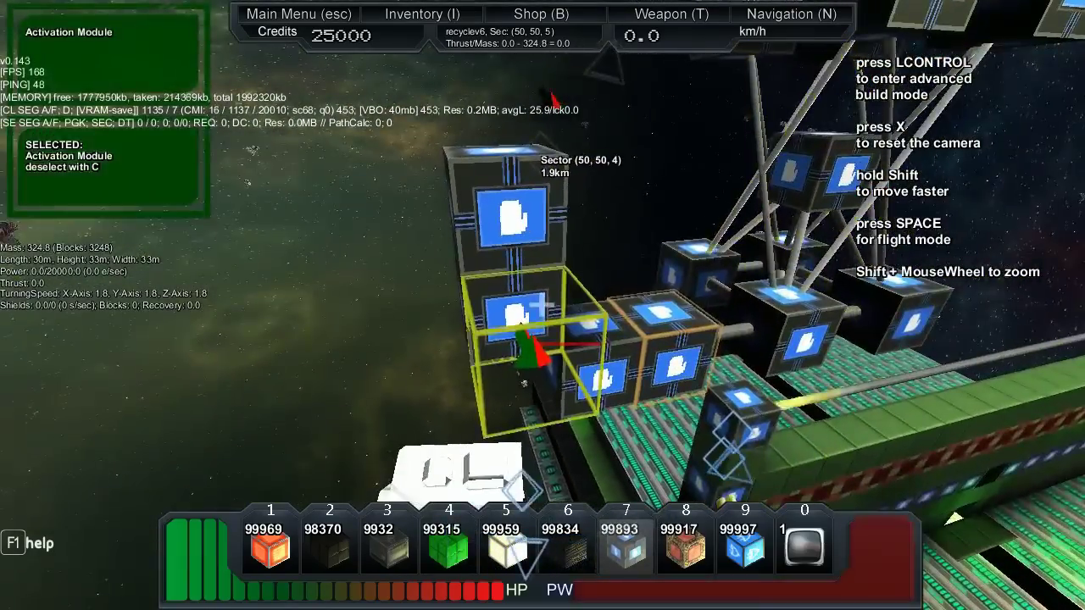
Remove two stack blocks and link the floating module to the upper one across the gap
right_click(543, 305)
right_click(543, 305)
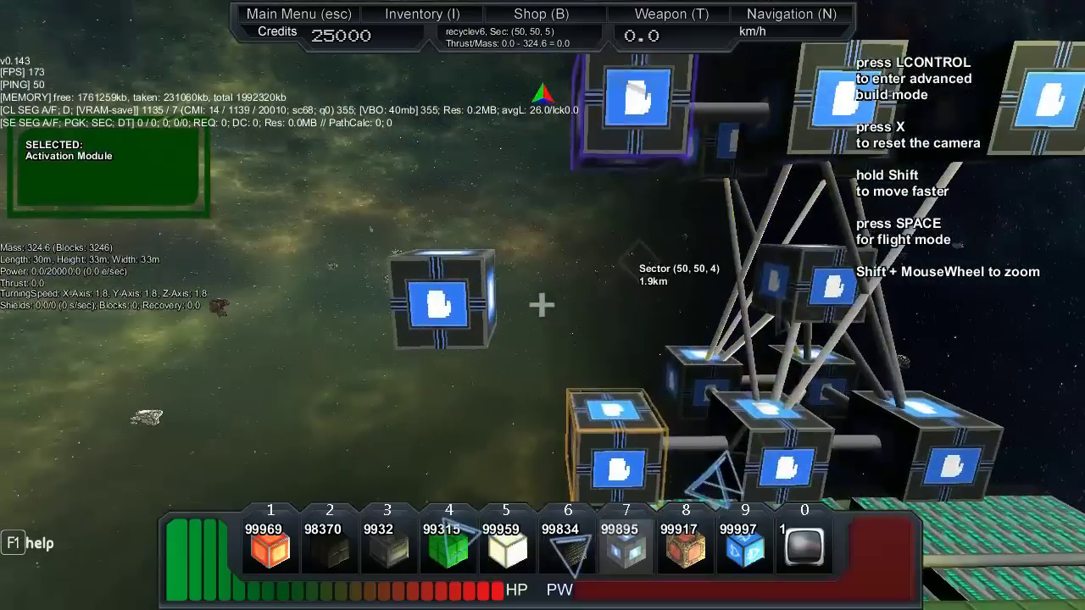
click(543, 305)
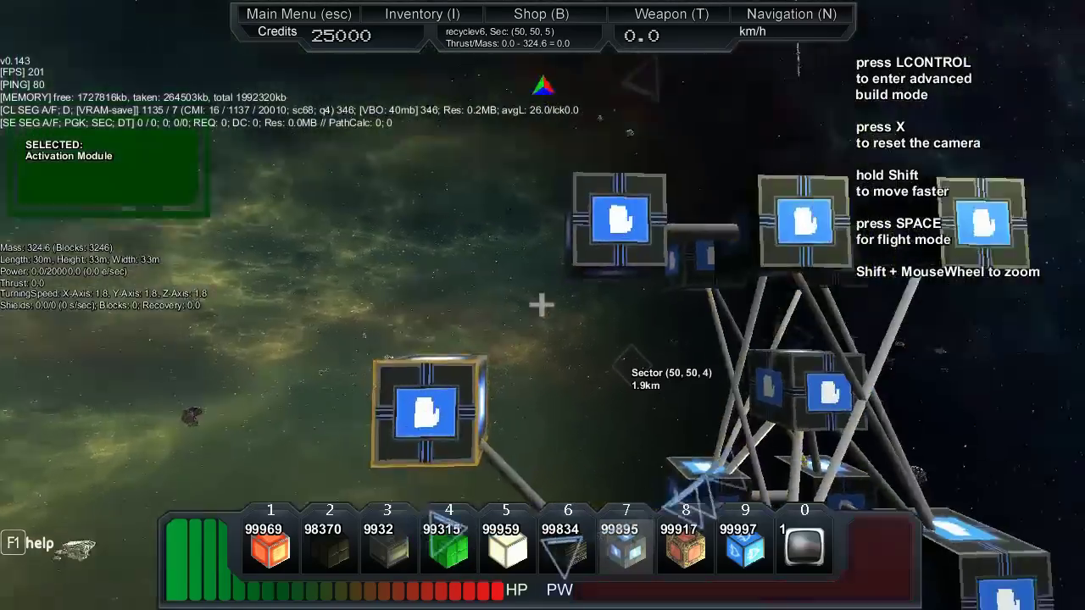
key(c)
key(w)
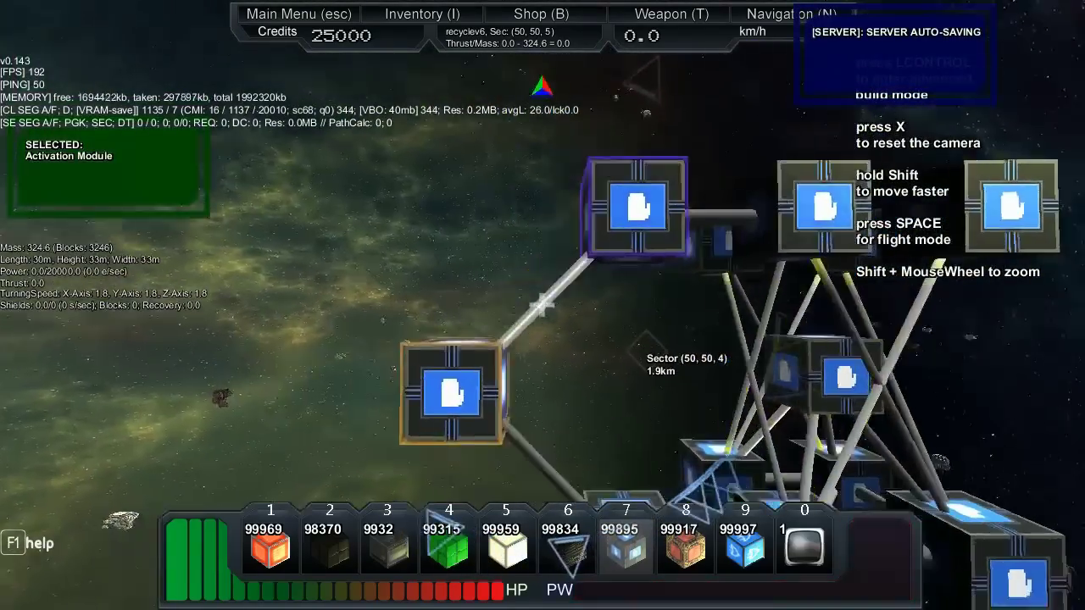
key(w)
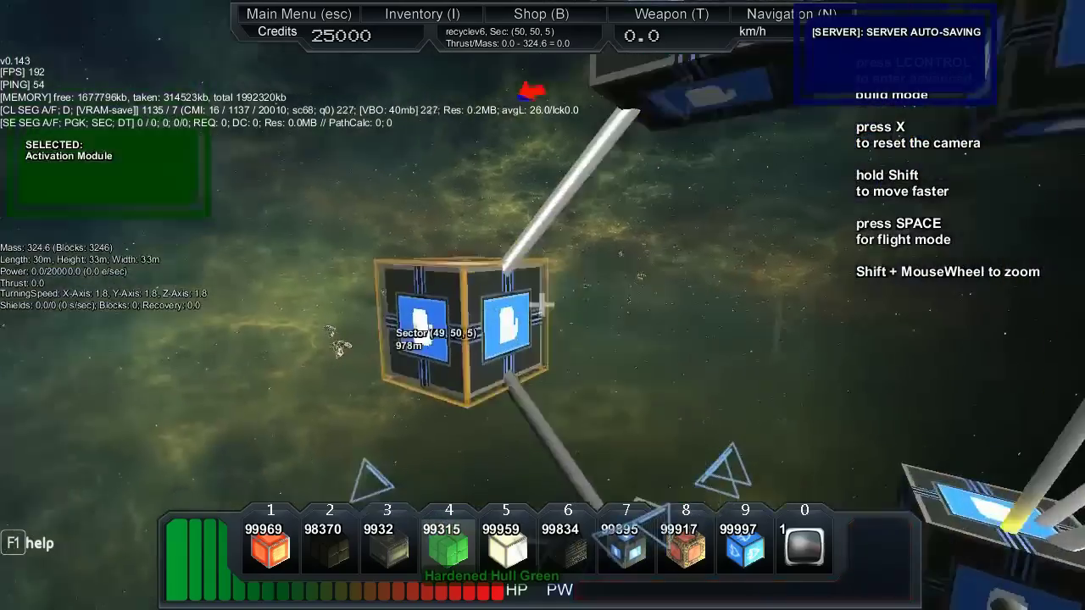
Place three temporary green hull blocks, then remove them and the floating module
click(543, 305)
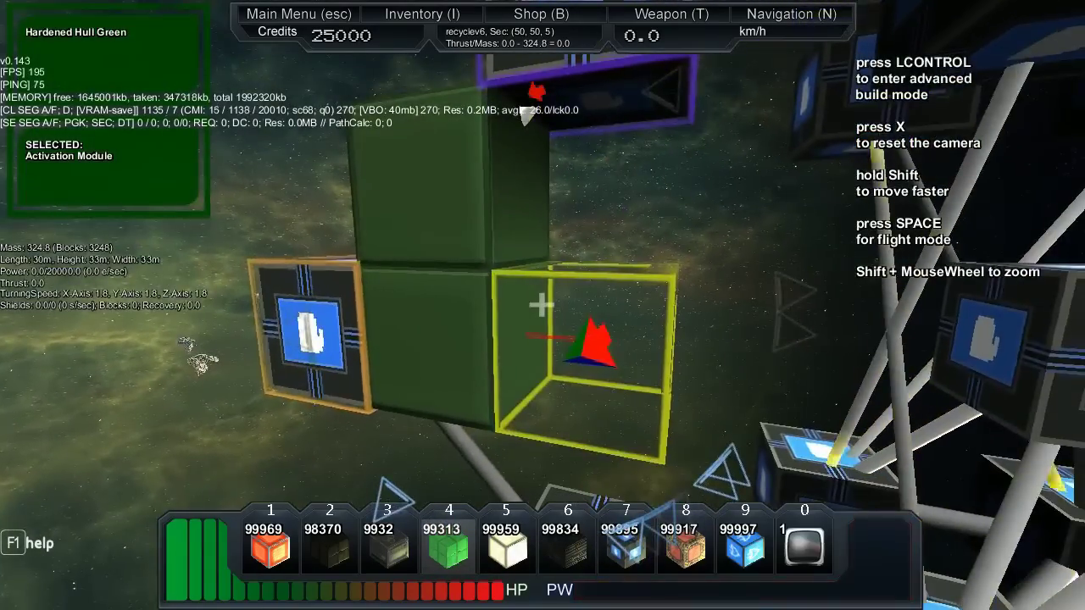
click(543, 306)
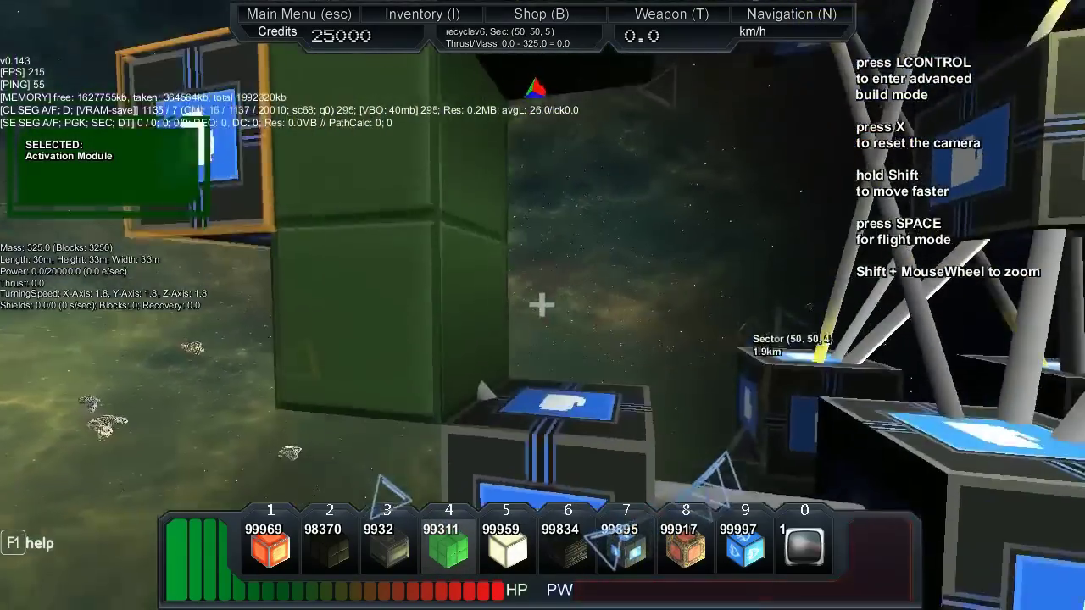
click(543, 305)
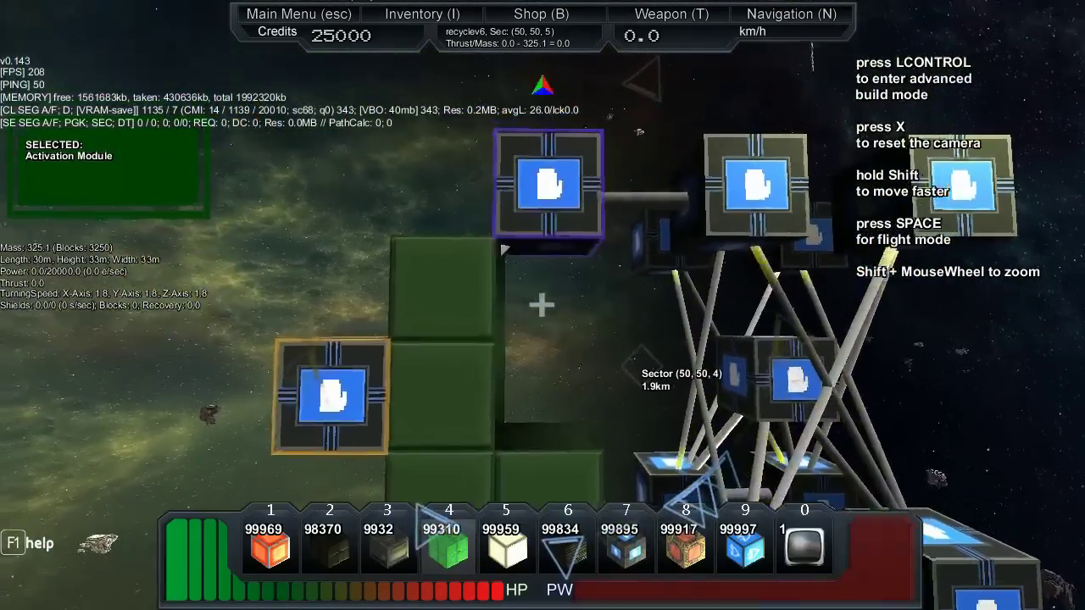
right_click(543, 305)
right_click(542, 305)
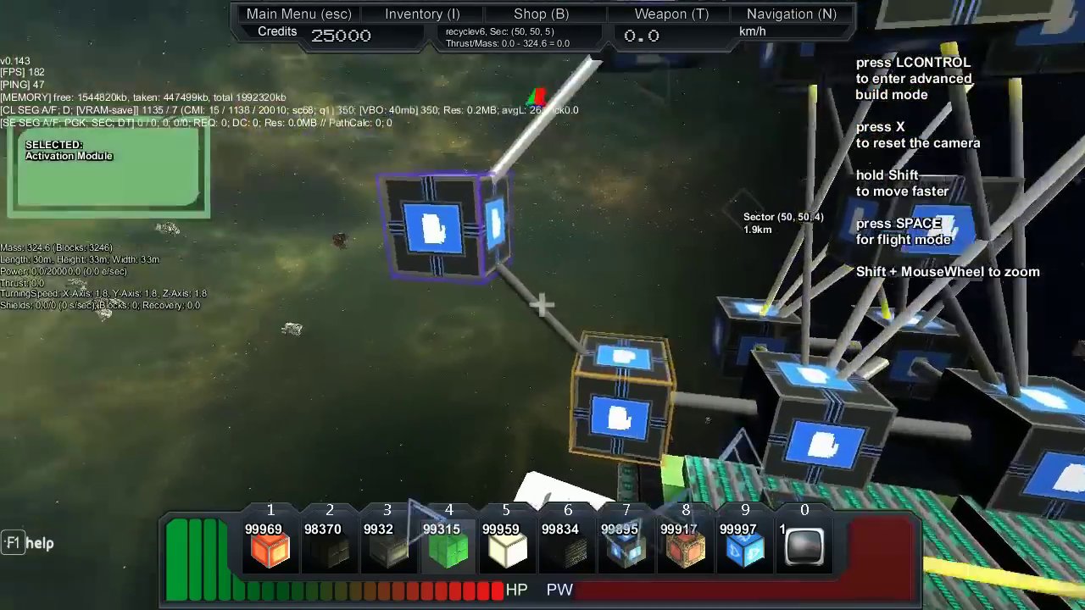
right_click(542, 305)
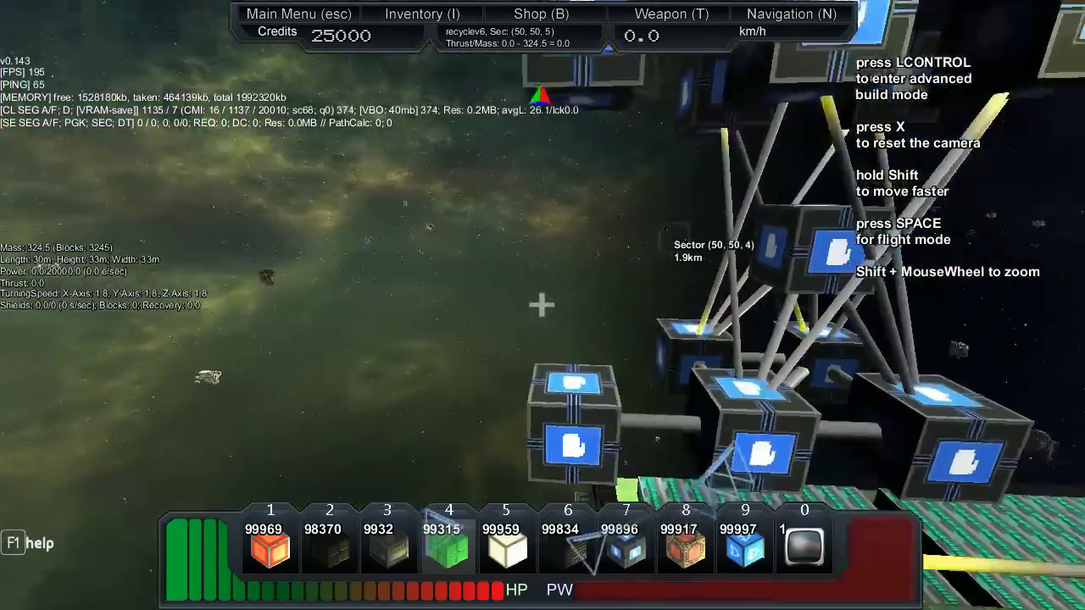
key(6)
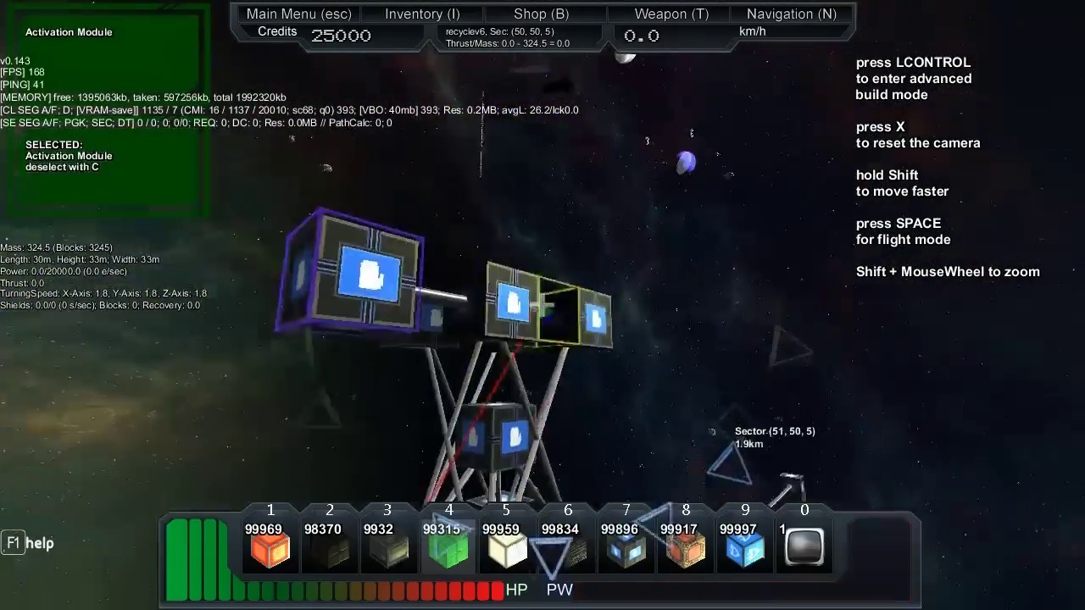
key(c)
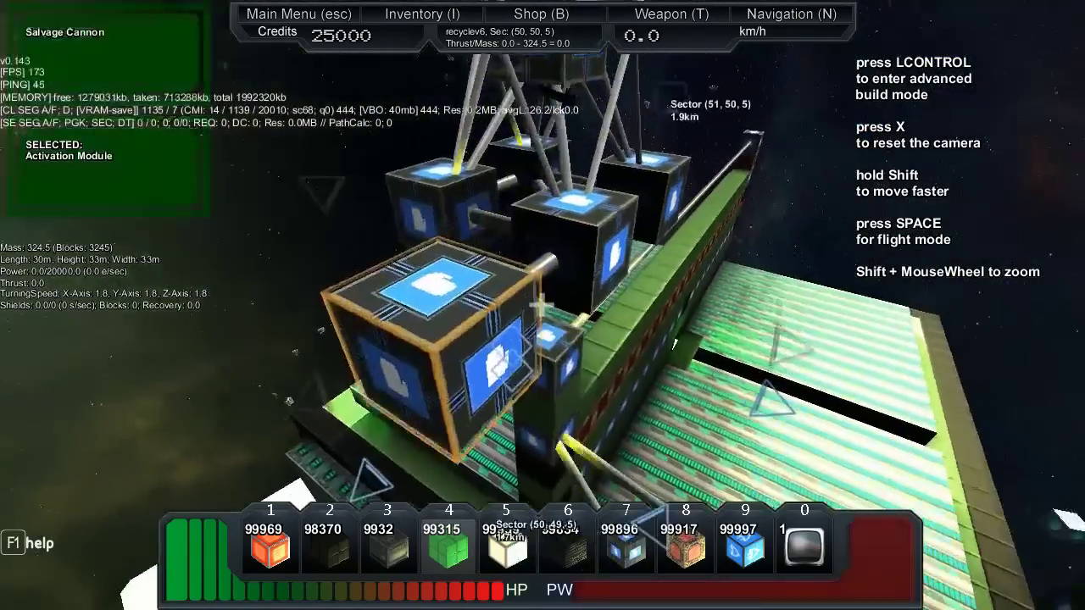
key(c)
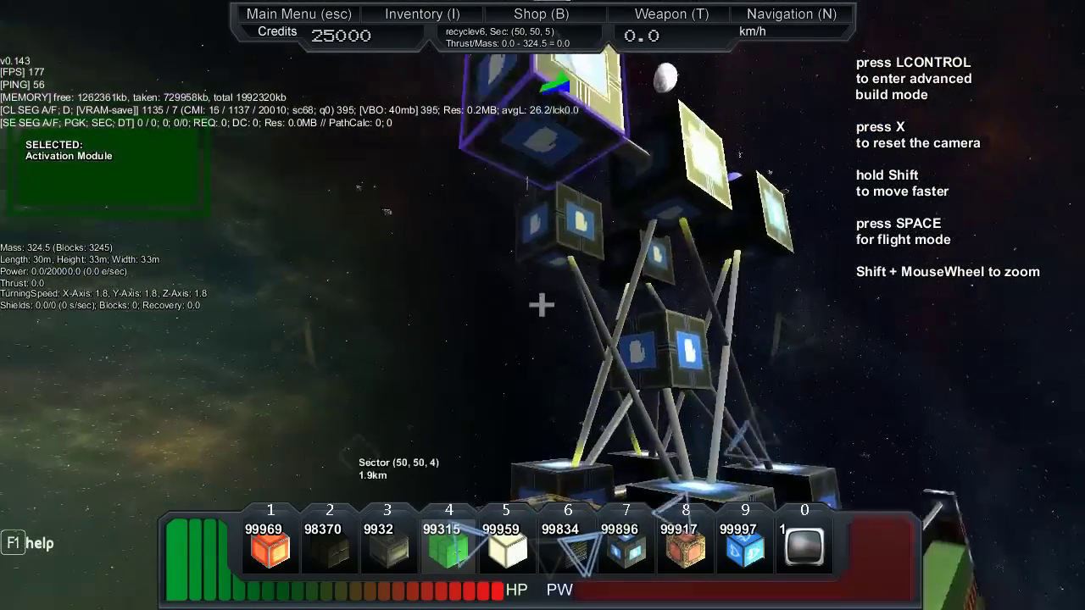